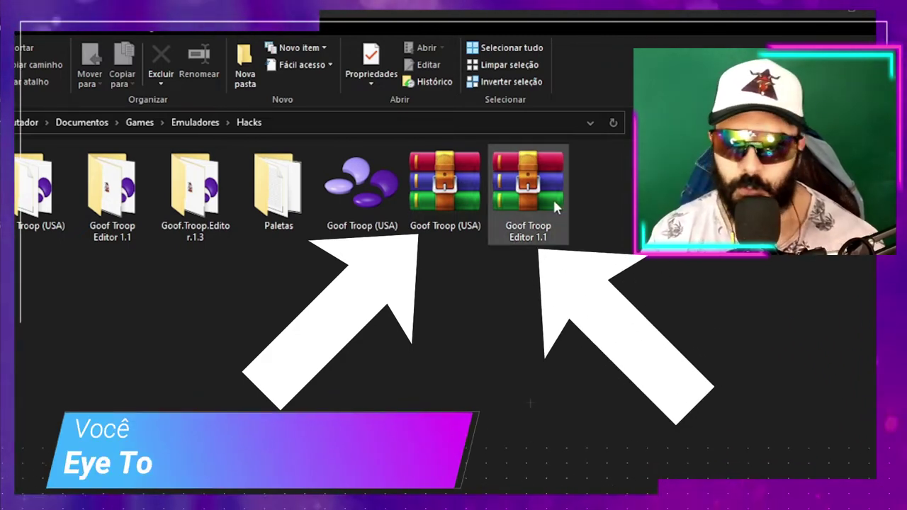
Inspect the contents of the Goof.Troop.Editor.1.3 folder and return to the Hacks folder.
left_click(549, 236)
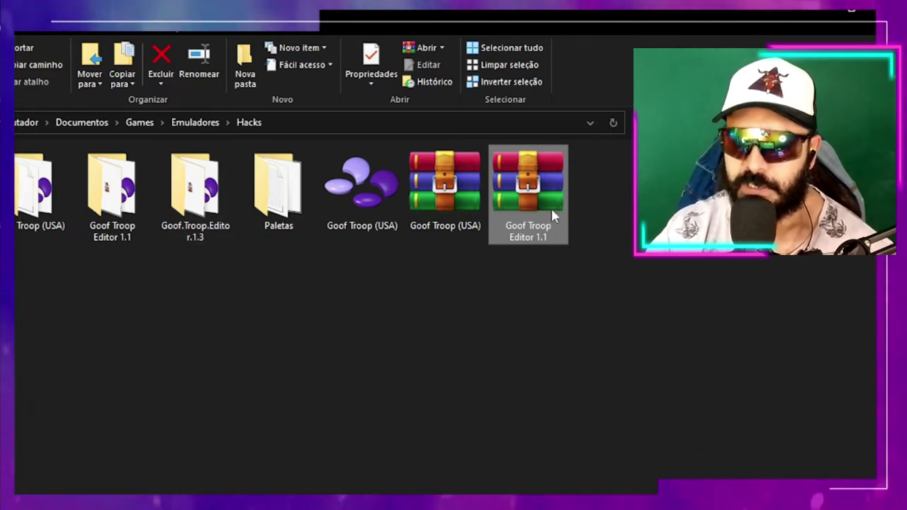
mouse_move(536, 230)
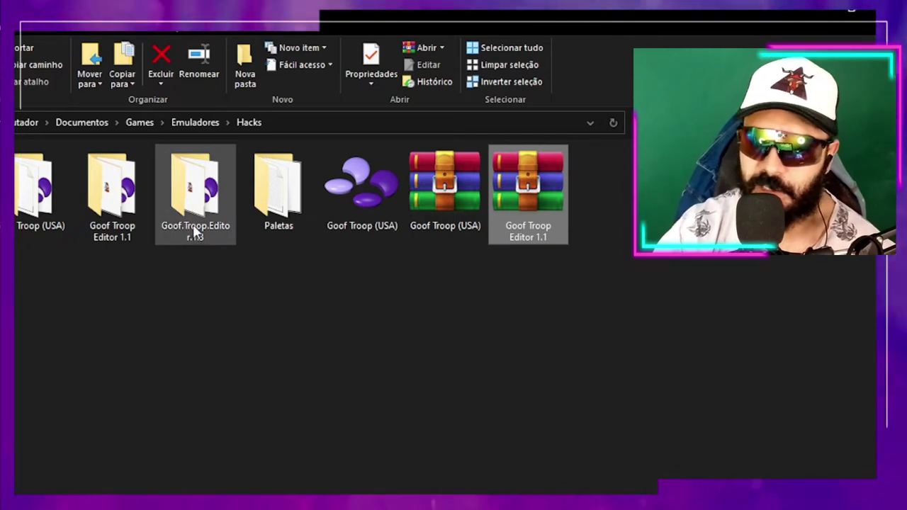
left_click(195, 233)
double_click(195, 233)
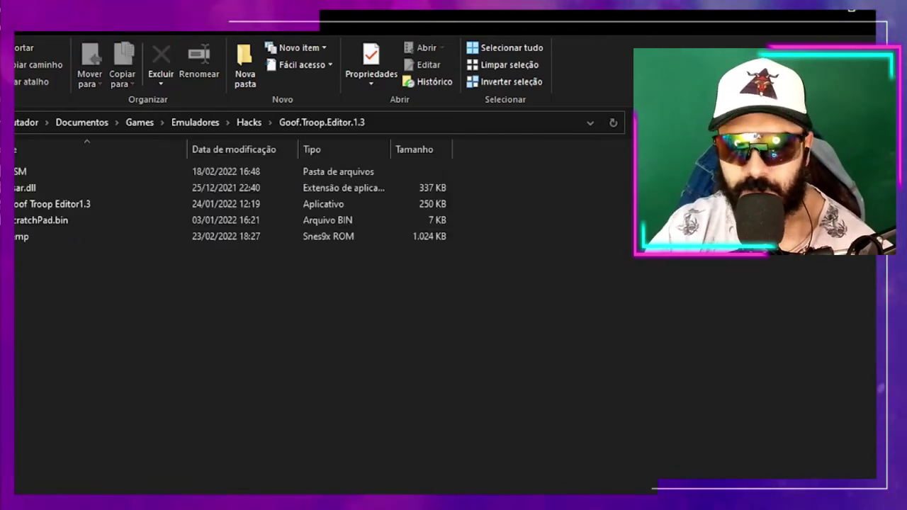
key("alt+Left")
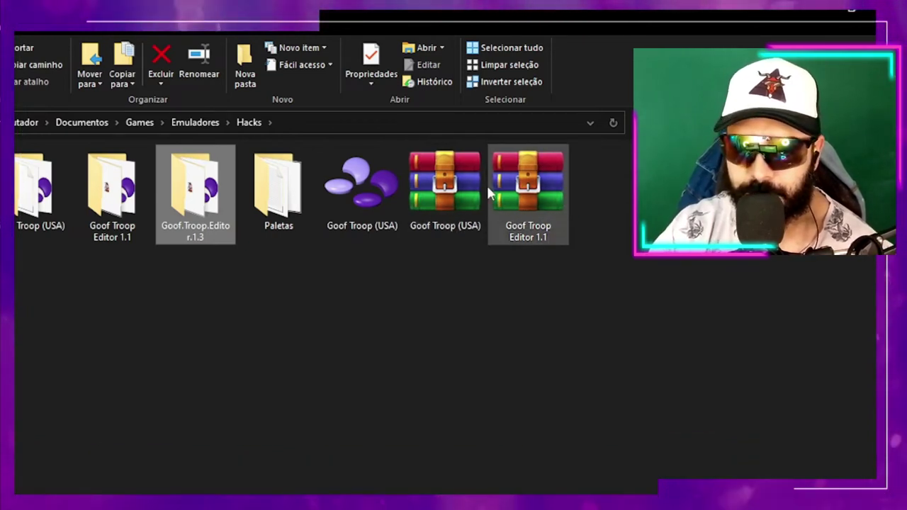
mouse_move(511, 204)
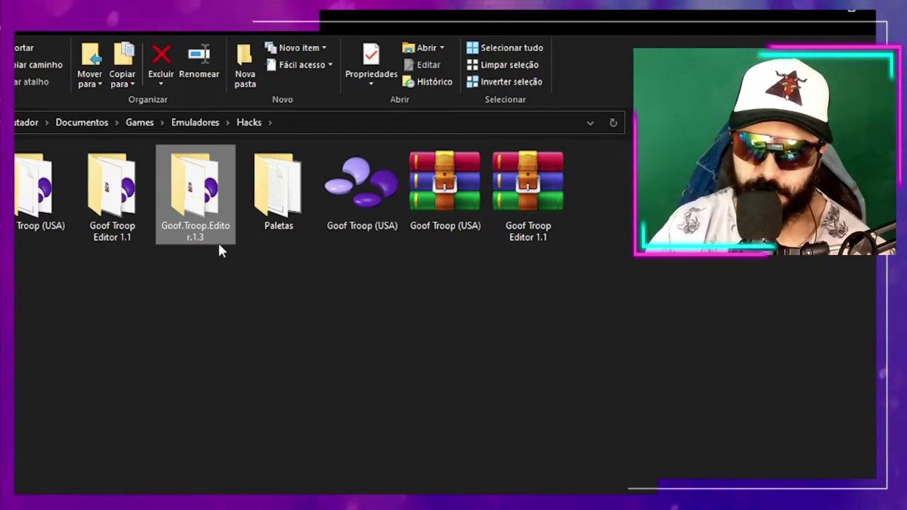
mouse_move(218, 241)
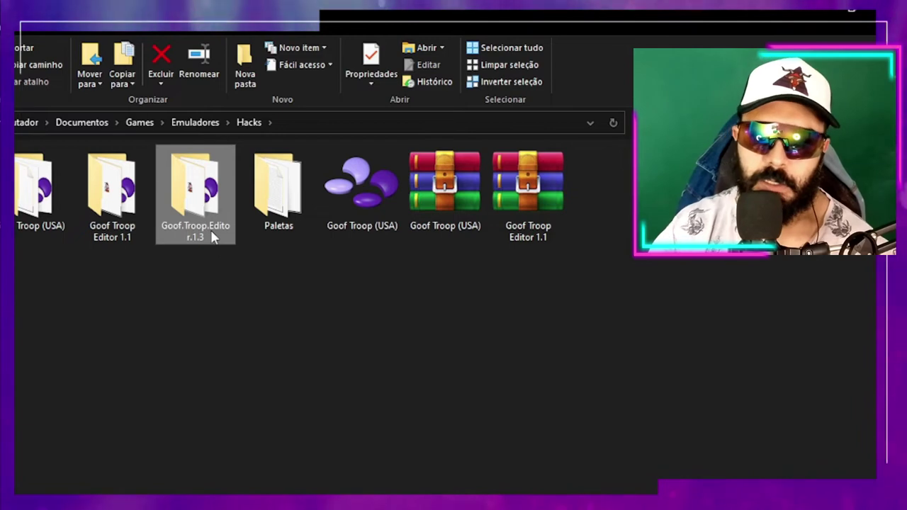
double_click(212, 238)
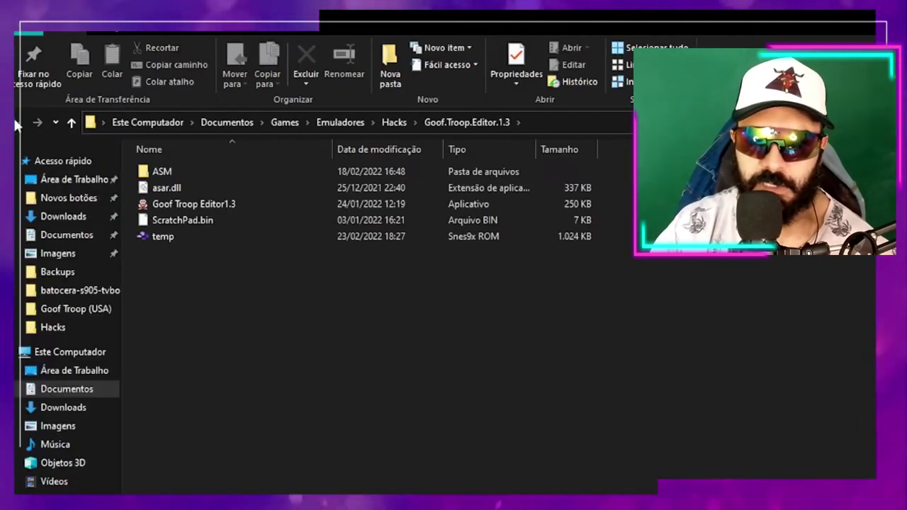
left_click(13, 119)
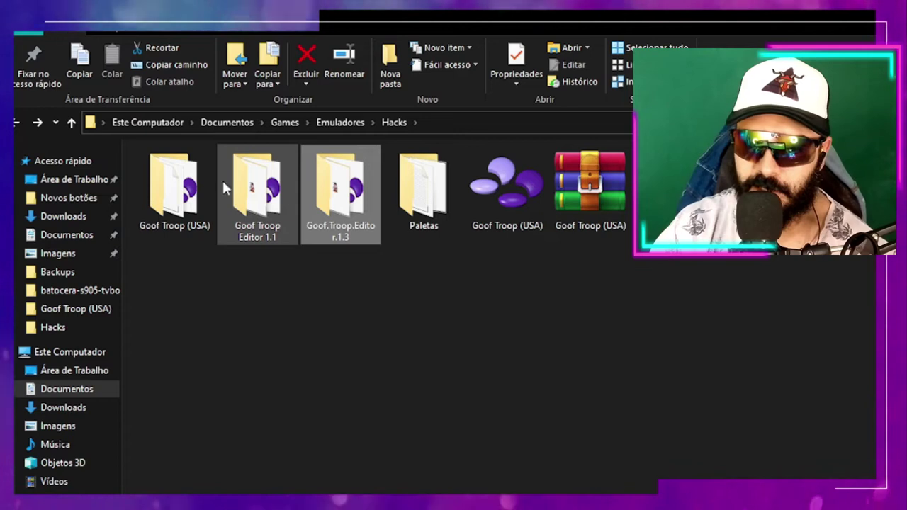
Launch the Goof Troop Editor1.3 application from the Goof.Troop.Editor.1.3 folder.
left_click(187, 284)
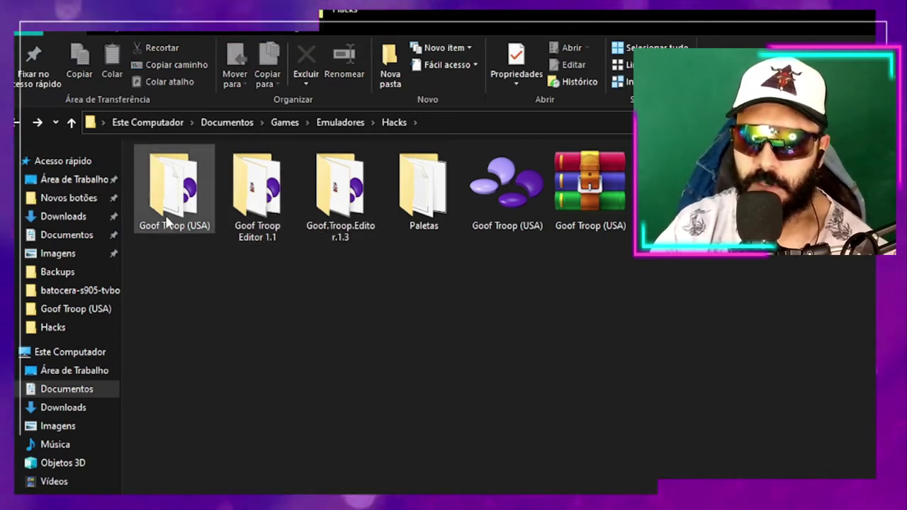
left_click(164, 228)
left_click(270, 240)
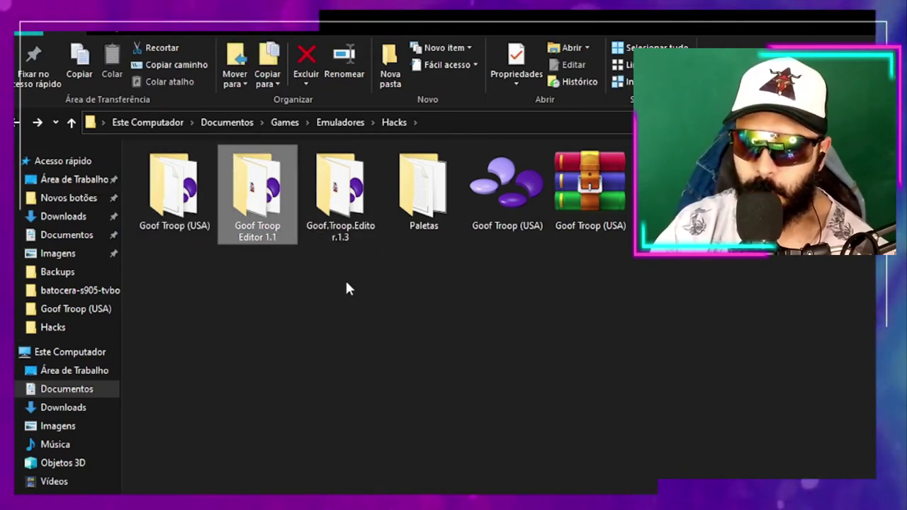
left_click(340, 241)
double_click(341, 240)
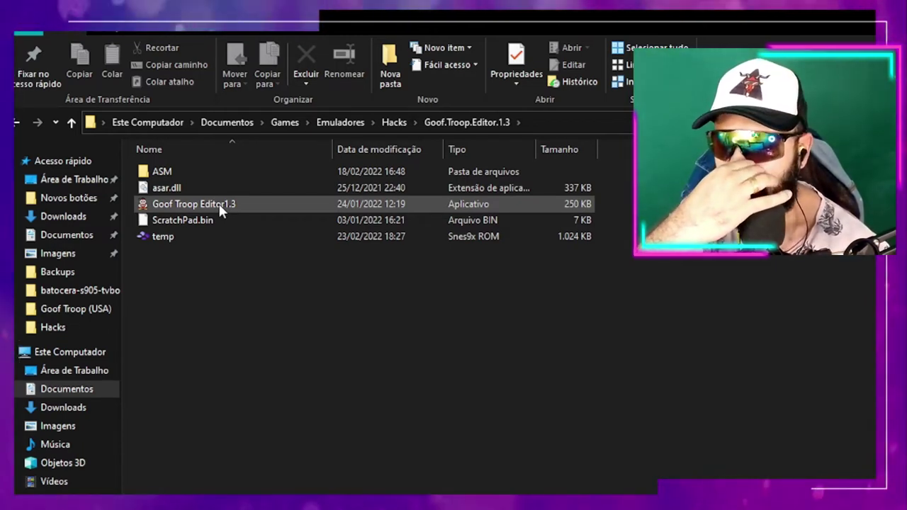
double_click(220, 205)
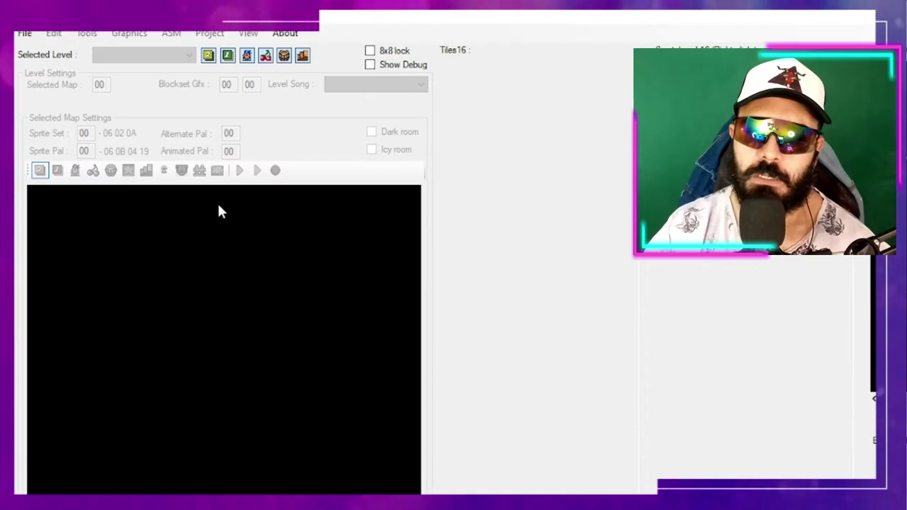
Open the Goof Troop (USA) ROM from the Hacks folder in the level editor.
left_click(28, 27)
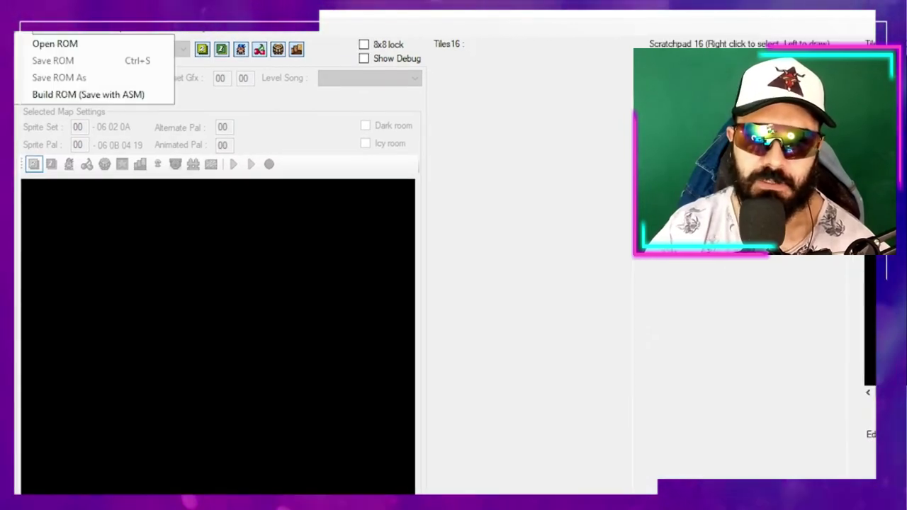
left_click(41, 43)
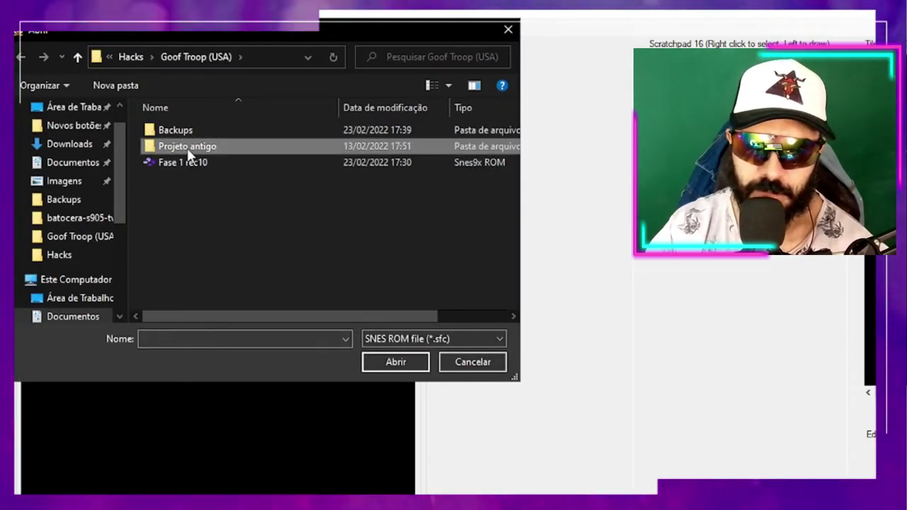
double_click(188, 149)
left_click(20, 58)
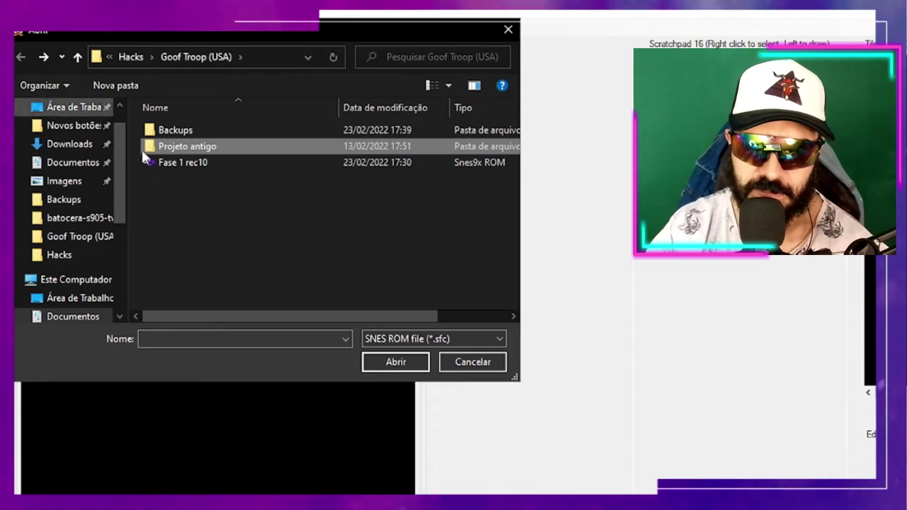
left_click(135, 56)
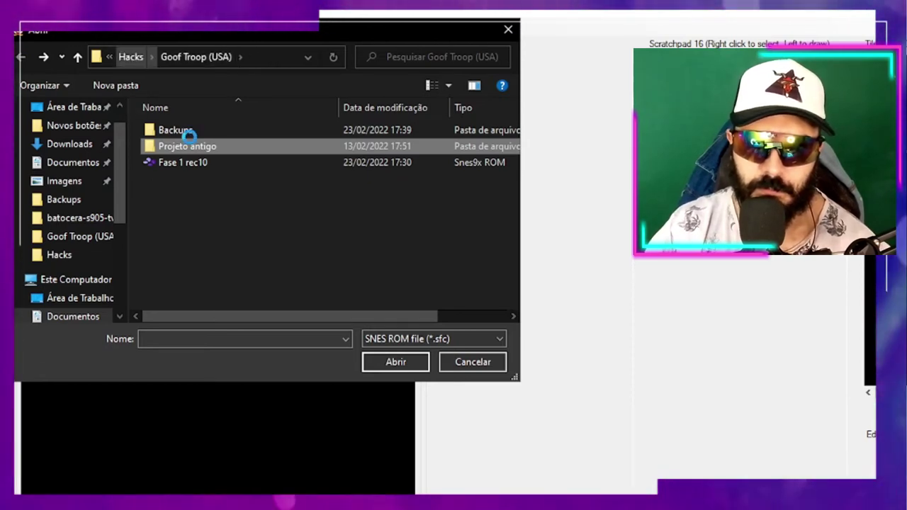
double_click(199, 218)
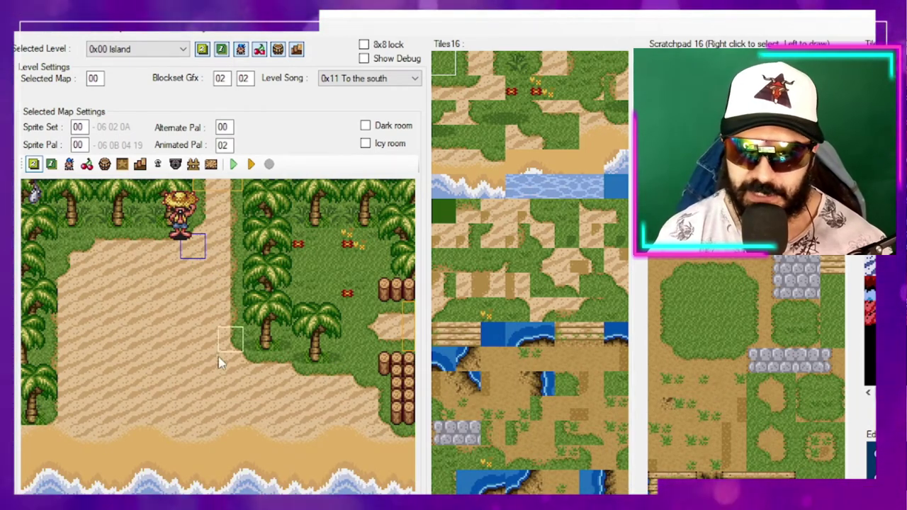
Examine the full range of Tiles16 graphics available for the 0x00 Island level.
scroll(536, 299, "down", 10)
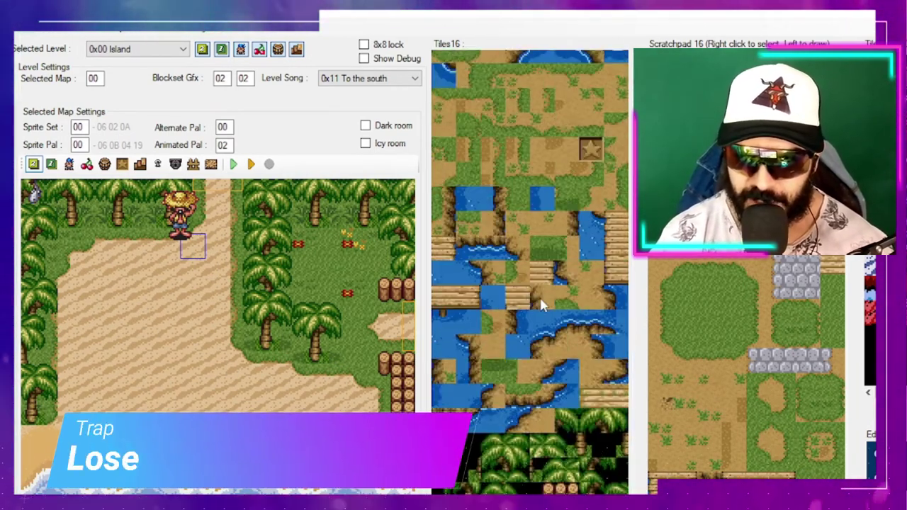
scroll(539, 303, "down", 10)
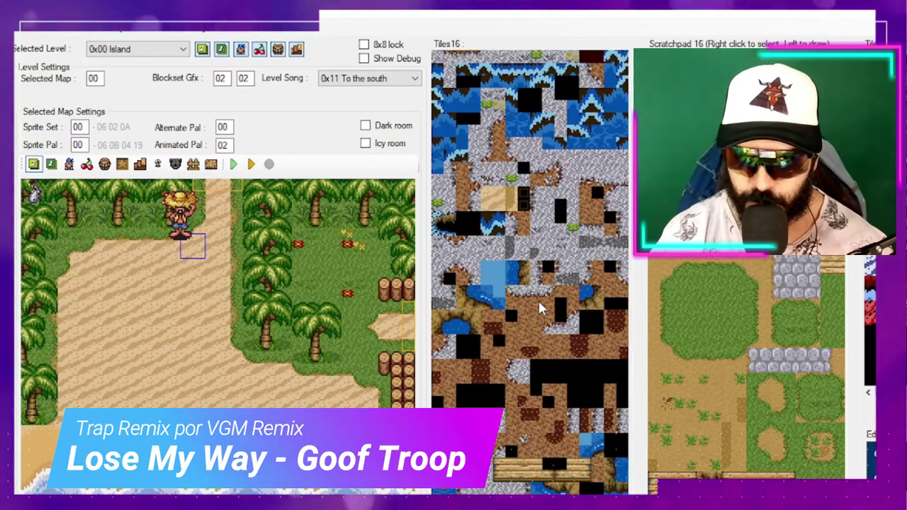
scroll(538, 303, "down", 5)
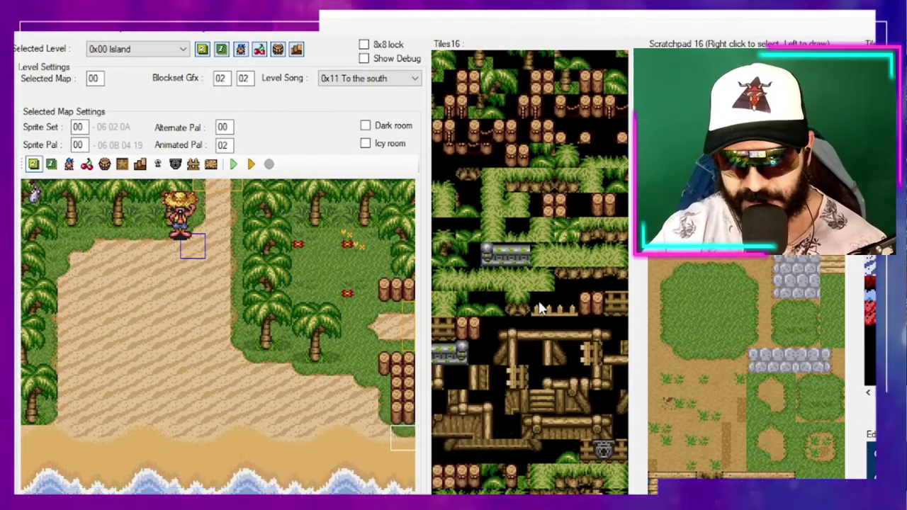
scroll(537, 307, "down", 10)
scroll(537, 310, "down", 3)
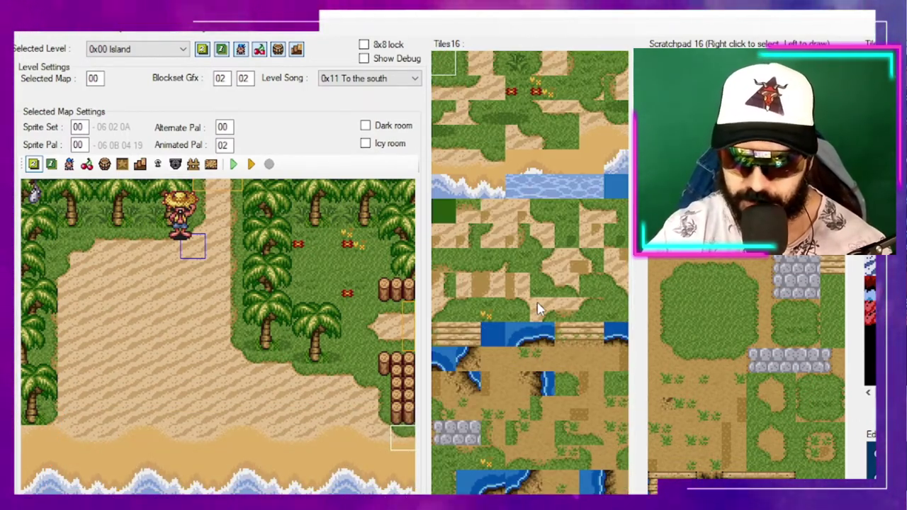
scroll(538, 309, "down", 10)
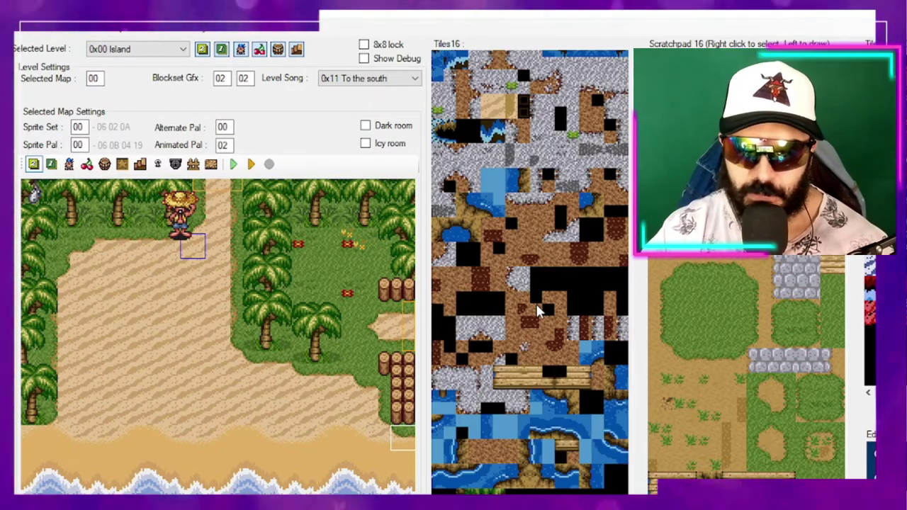
scroll(535, 305, "down", 10)
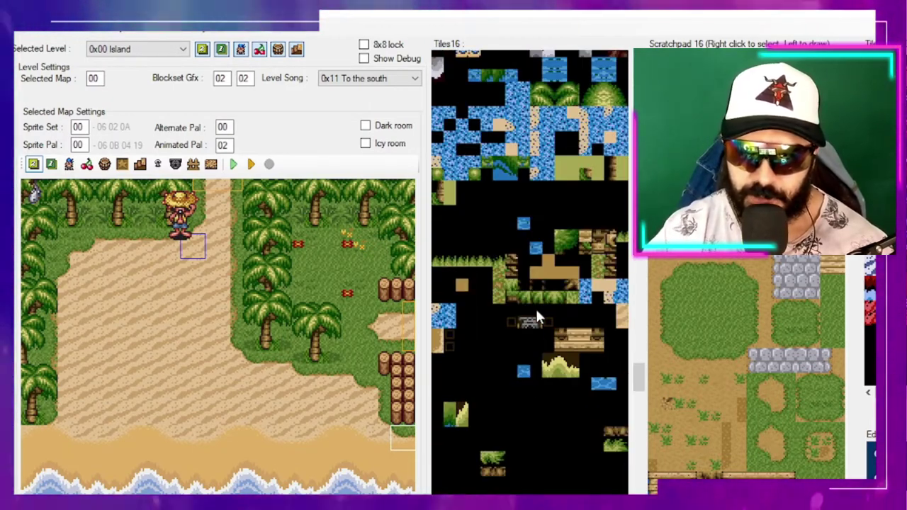
scroll(535, 306, "down", 10)
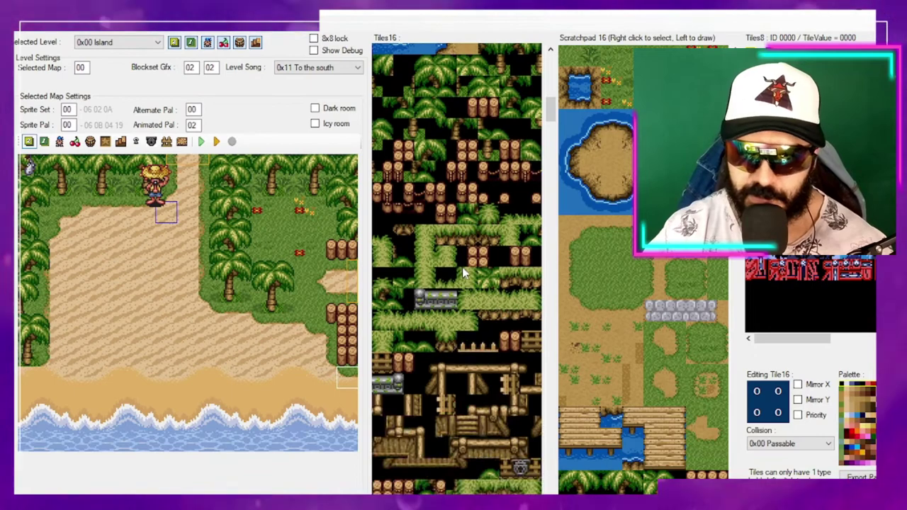
scroll(462, 268, "up", 5)
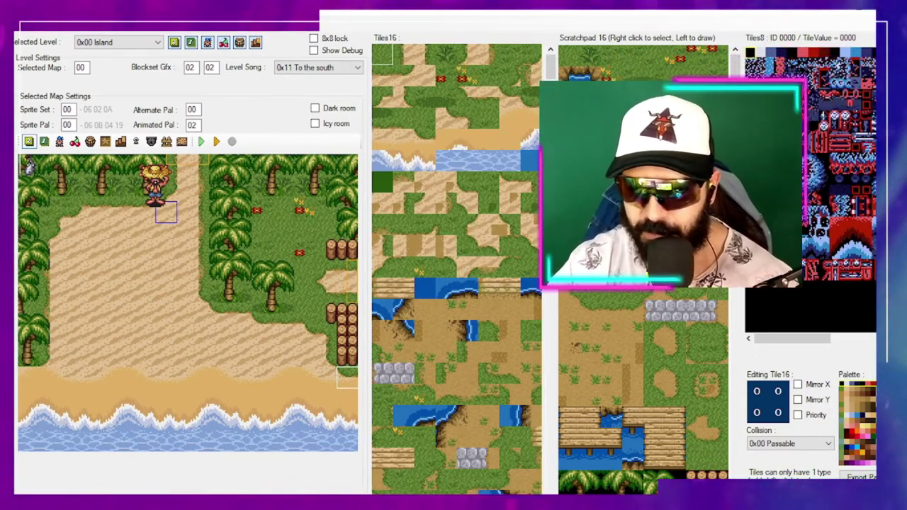
Look through the tile arrangements already assembled in Scratchpad 16, including the bushes, fences and wooden structures.
scroll(653, 237, "down", 10)
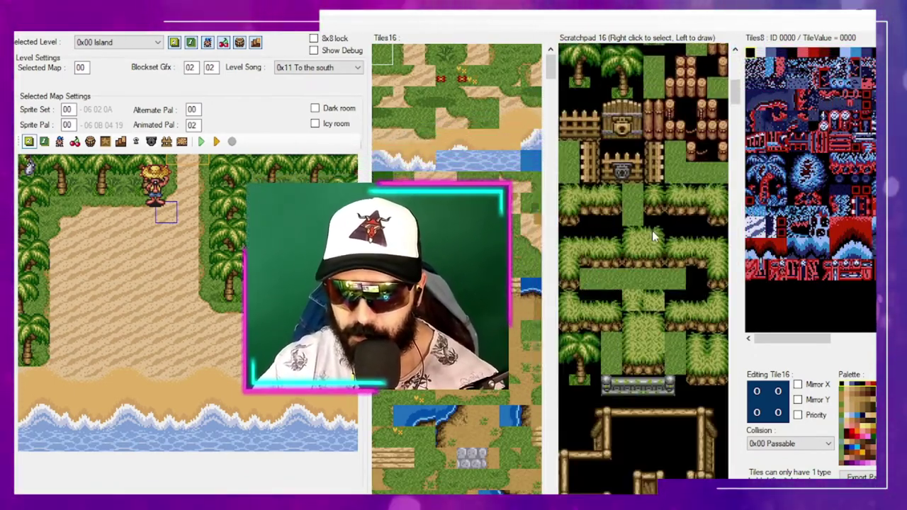
scroll(653, 237, "up", 10)
scroll(653, 237, "down", 15)
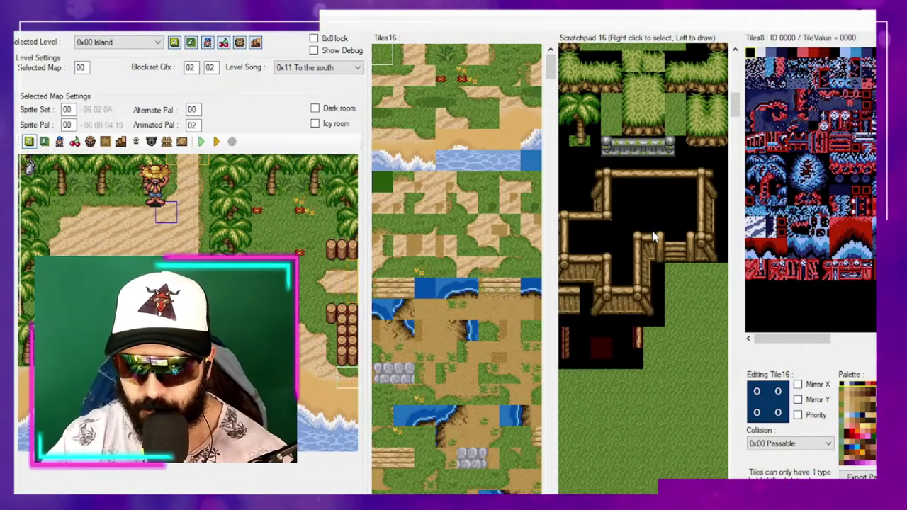
scroll(653, 238, "down", 5)
scroll(654, 238, "up", 10)
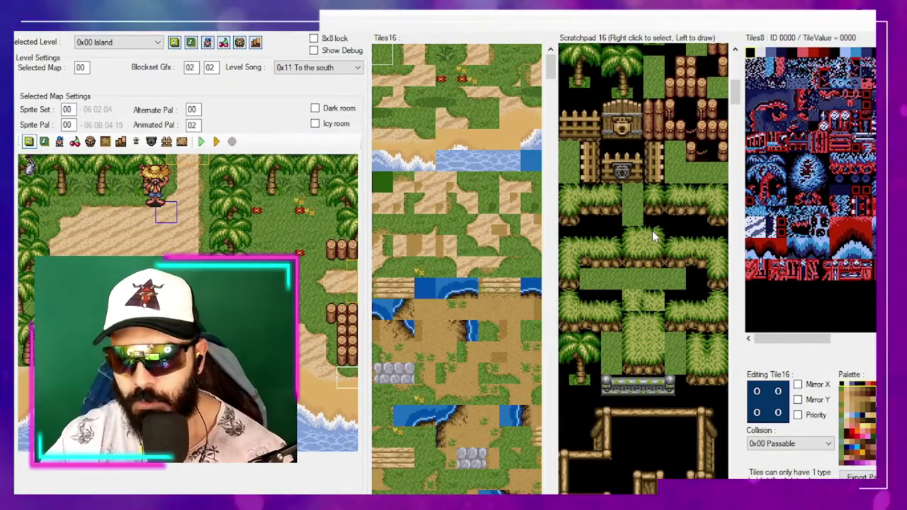
scroll(653, 237, "up", 10)
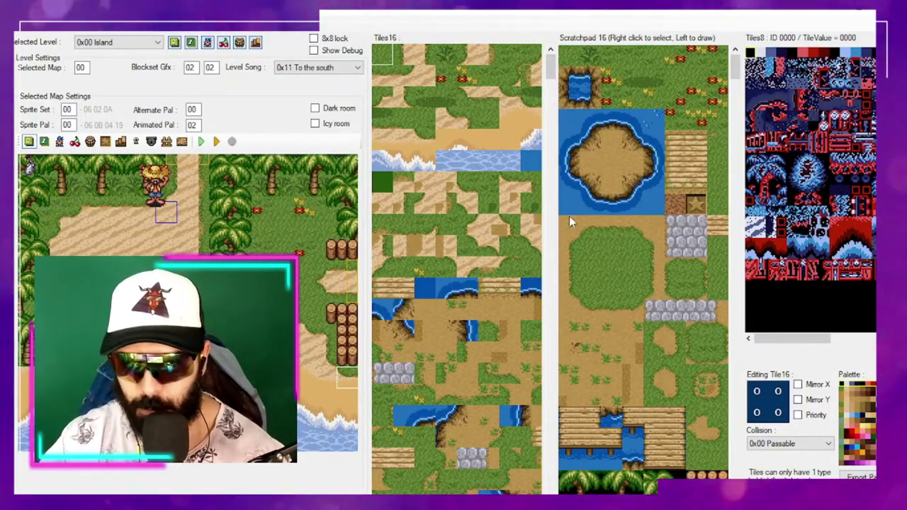
Place the grass-and-sand corner tile 0044 on the empty grass area of Scratchpad 16, below the wooden structures.
left_click(475, 218)
scroll(643, 248, "down", 5)
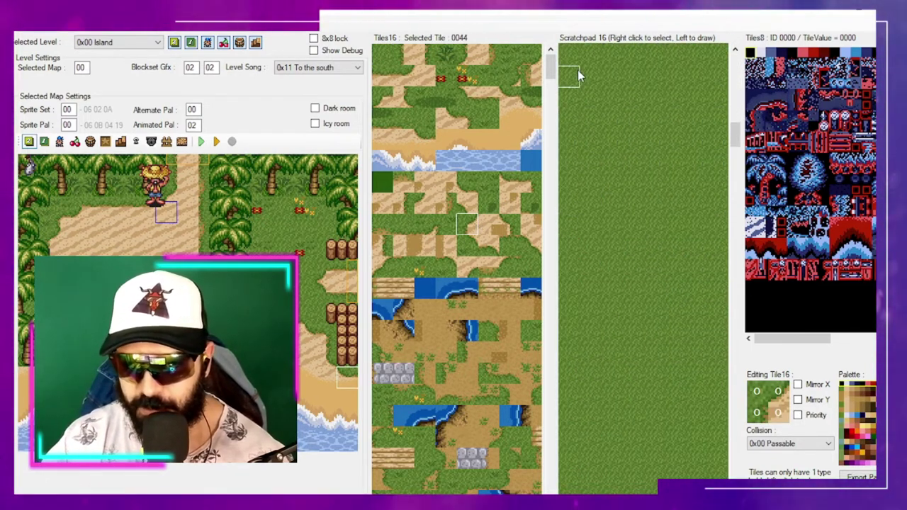
scroll(581, 106, "up", 3)
left_click(594, 186)
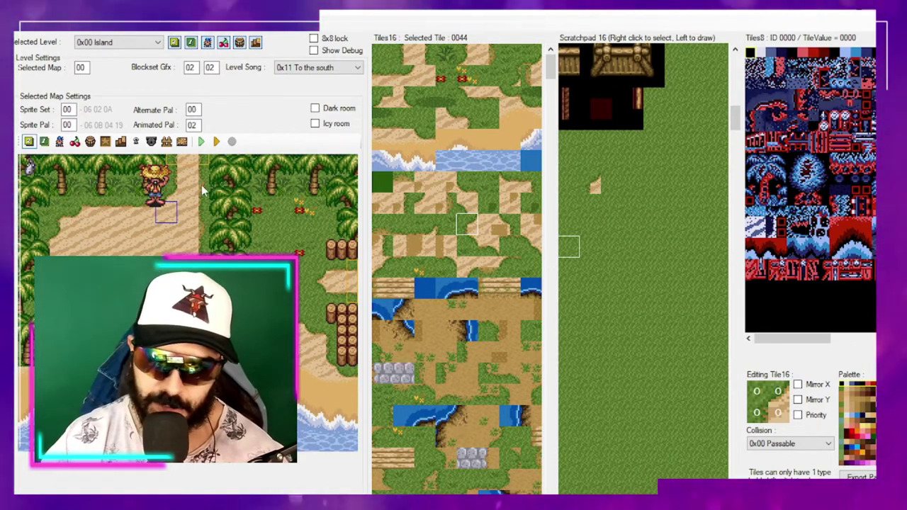
Select the wooden plank tile 0059 from the Tiles16 set.
key("6")
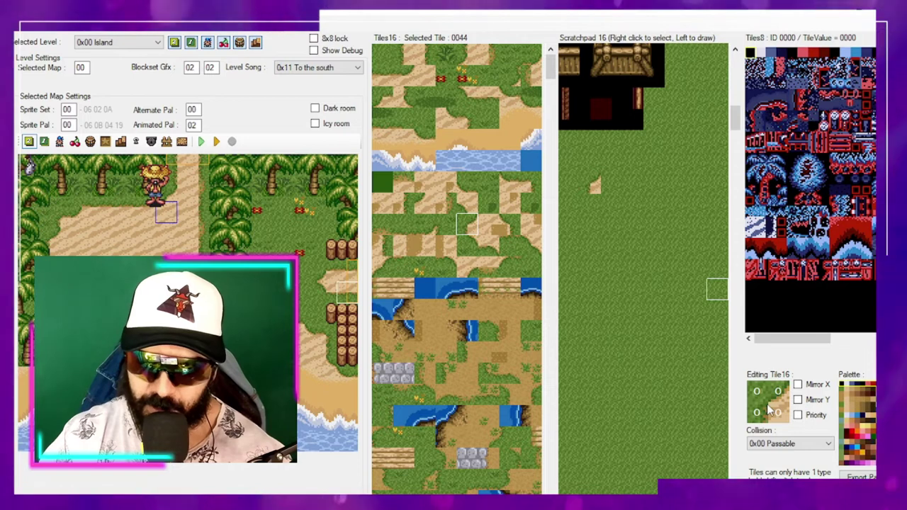
left_click(401, 298)
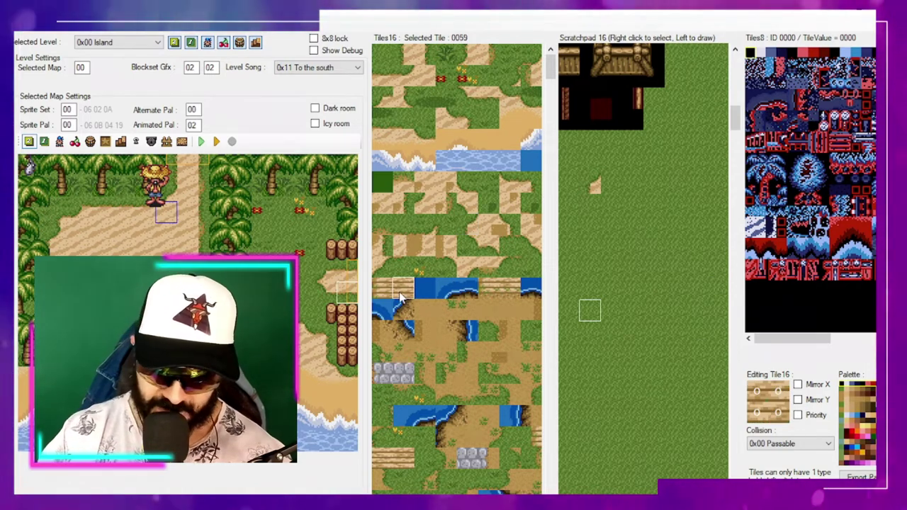